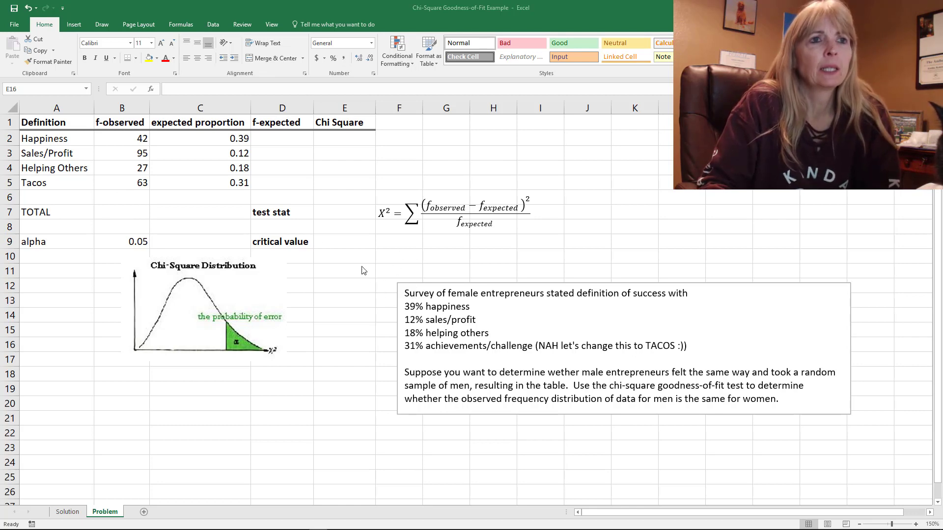
# - Review the four observed counts in B2:B5 and check their combined sum
pyautogui.click(391, 271)
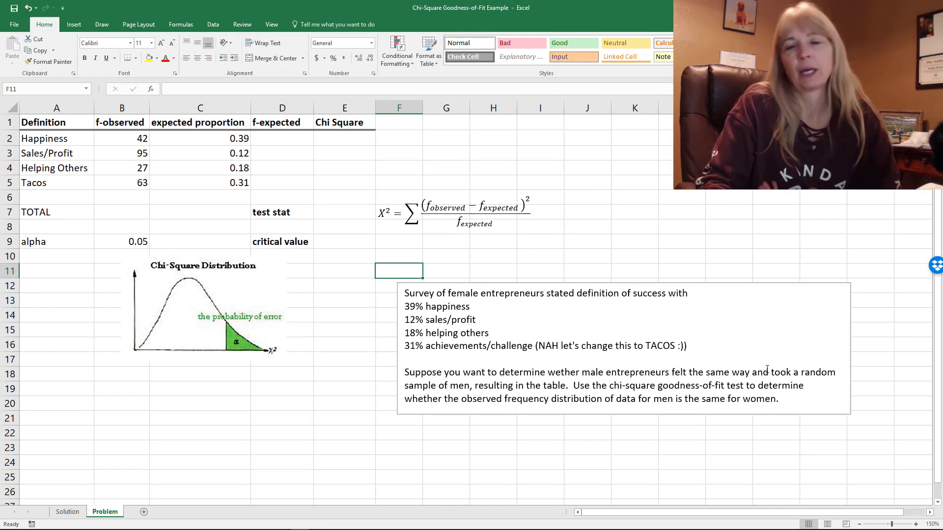
pyautogui.click(129, 153)
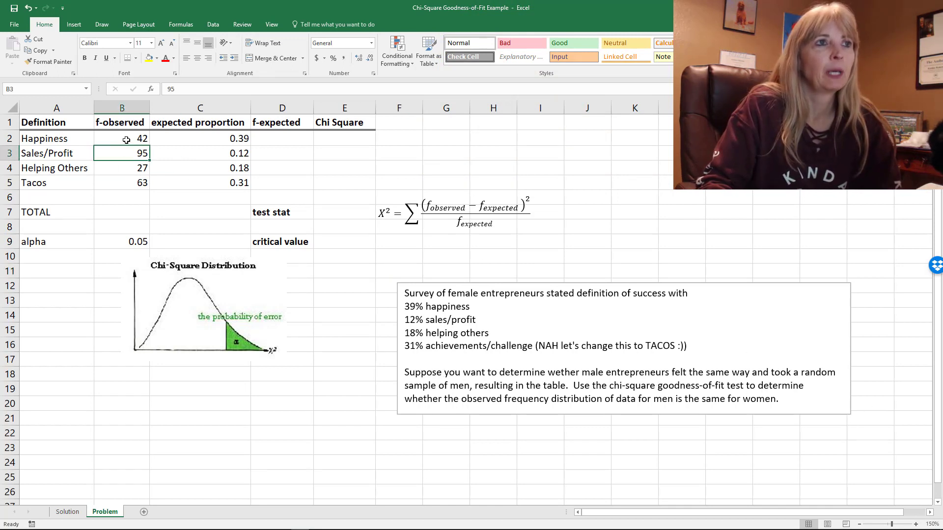
pyautogui.click(123, 140)
pyautogui.moveTo(123, 147); pyautogui.dragTo(123, 178)
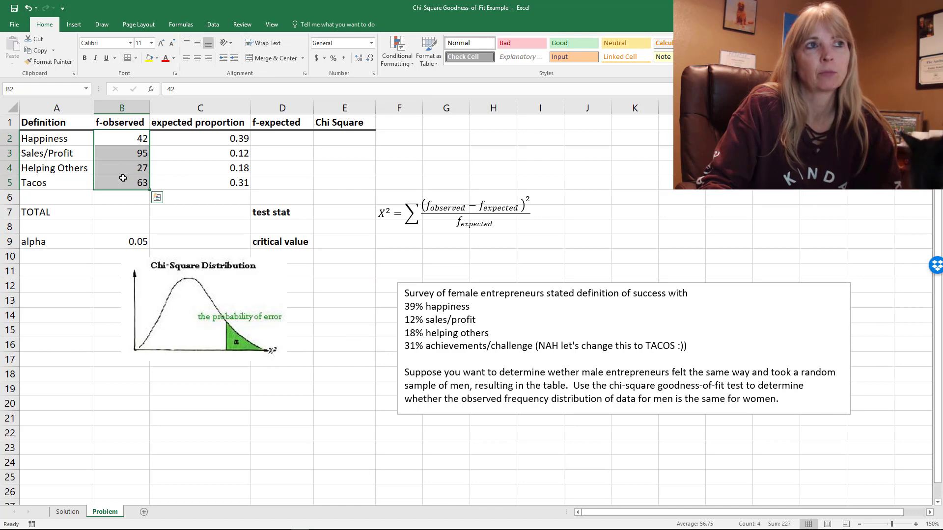
pyautogui.click(130, 136)
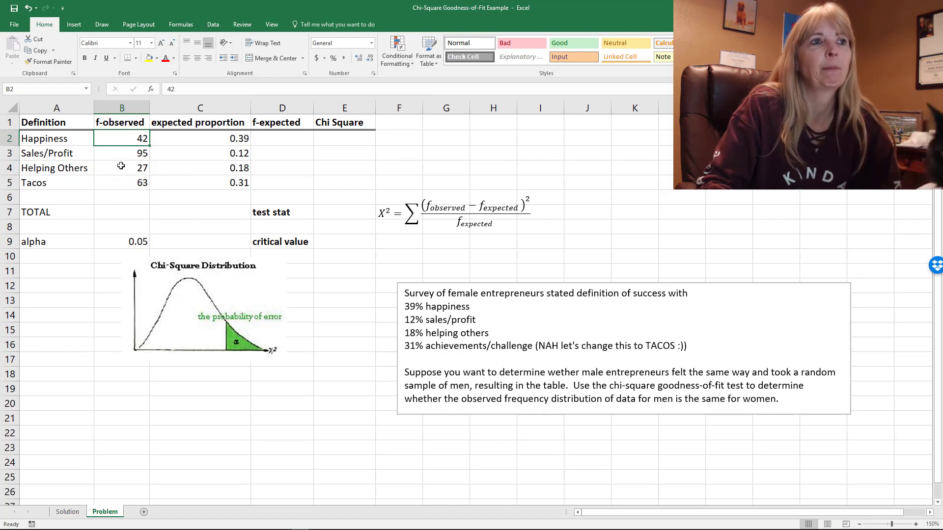
pyautogui.click(128, 180)
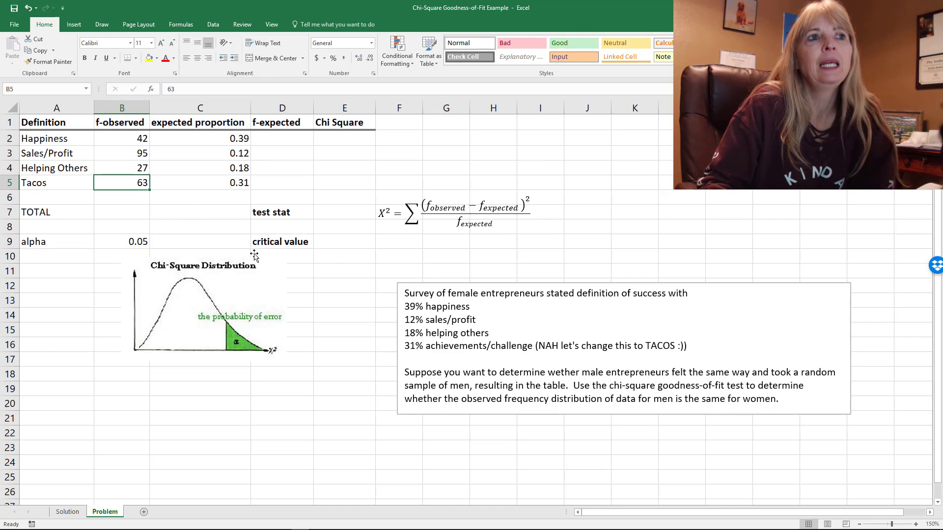
pyautogui.click(281, 138)
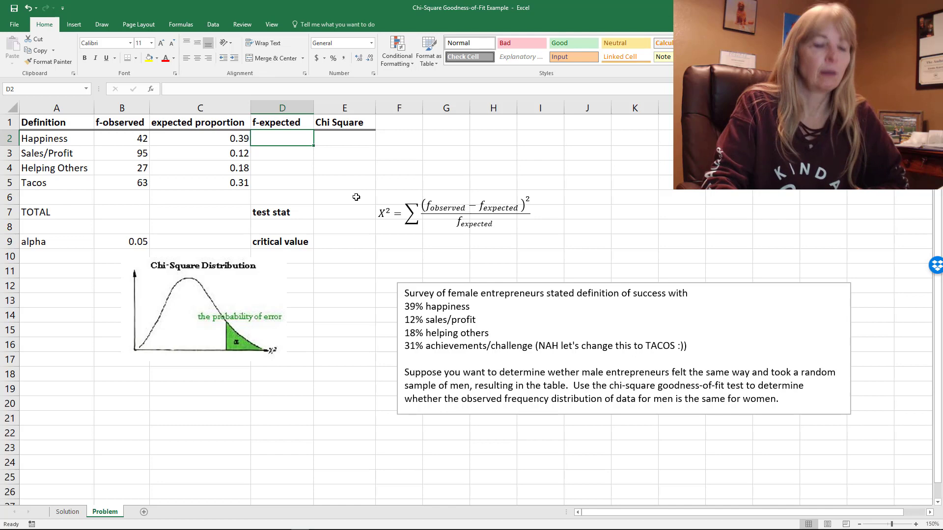
# - Enter =SUM(B2:B5) in B7 so the TOTAL row shows 227
pyautogui.click(114, 212)
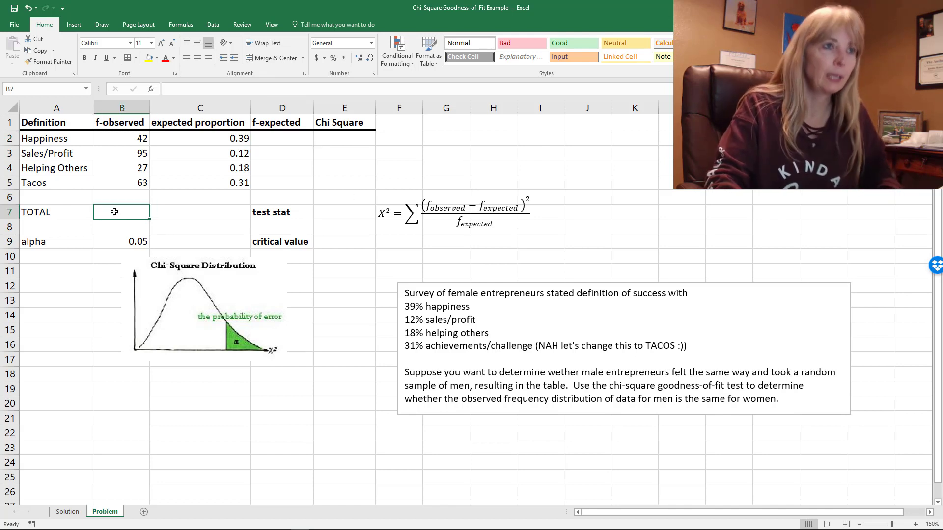
pyautogui.write('=SUM(')
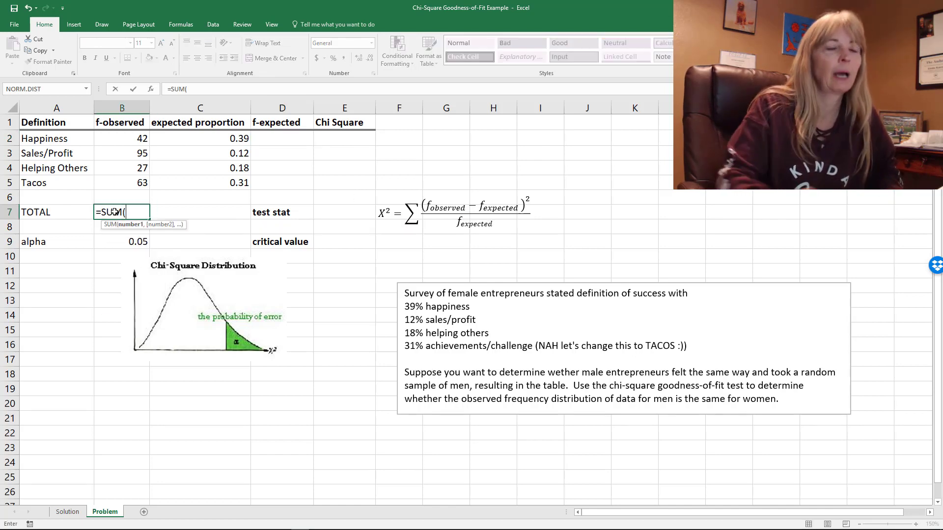
pyautogui.moveTo(131, 133); pyautogui.dragTo(121, 179)
pyautogui.press('Return')
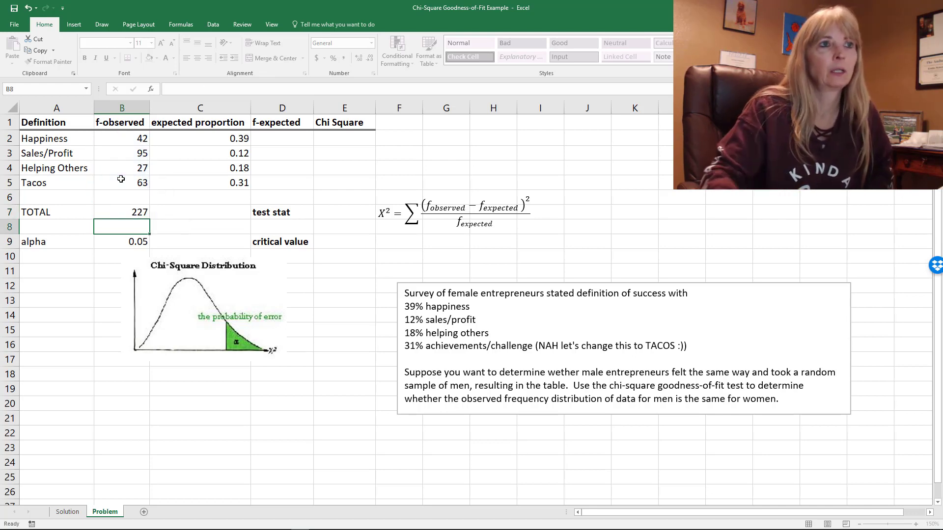
pyautogui.click(282, 139)
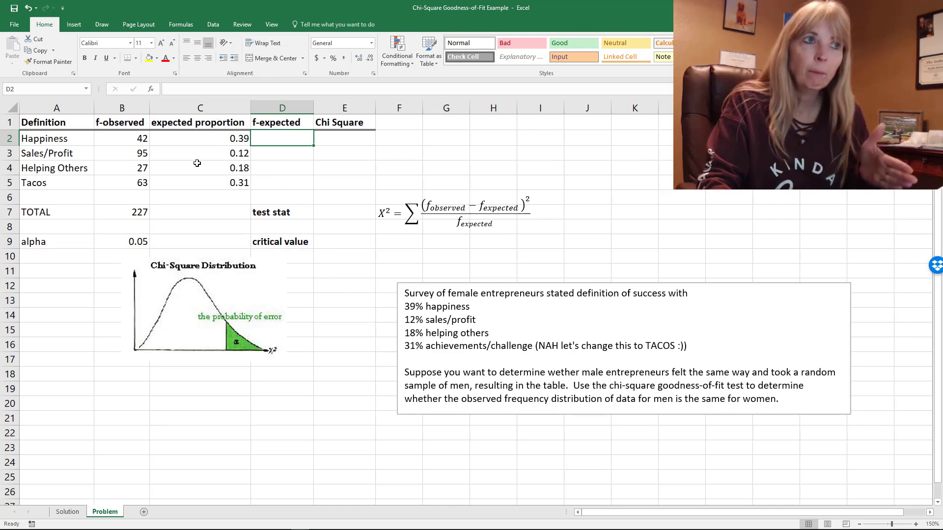
# - Enter =C2*$B$7 in D2, giving Happiness an expected frequency of 88.53
pyautogui.write('=')
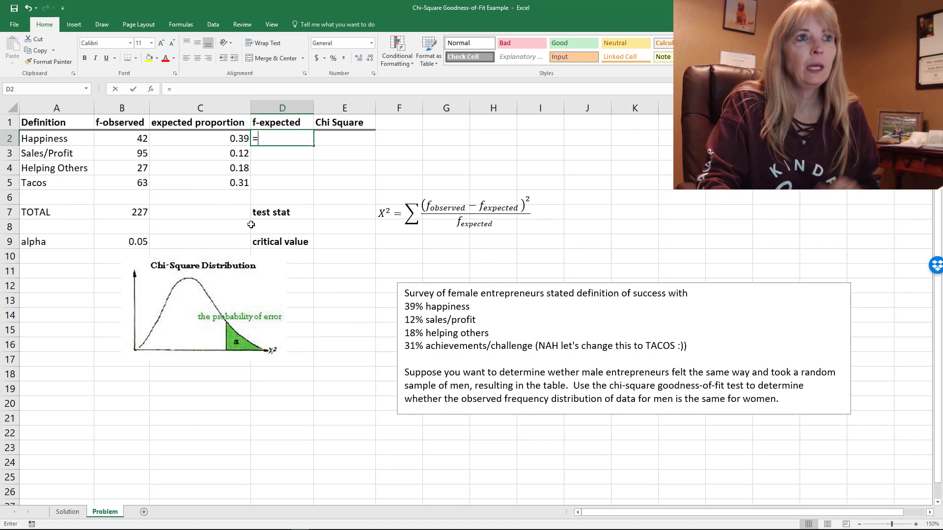
pyautogui.click(229, 138)
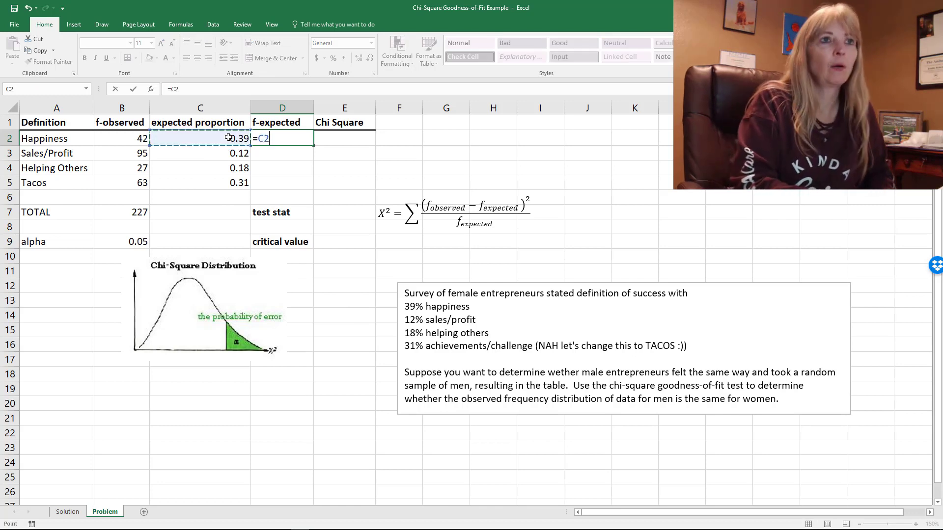
pyautogui.write('*')
pyautogui.click(137, 212)
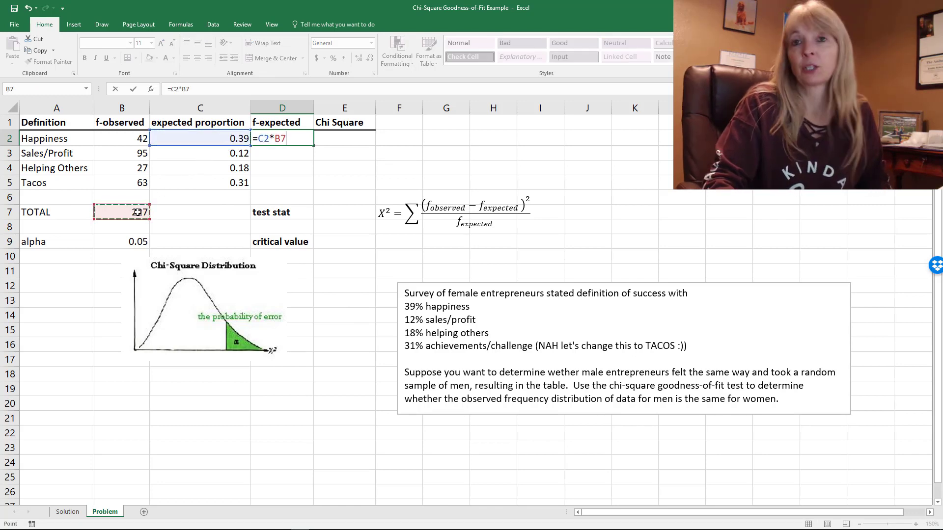
pyautogui.press('F4')
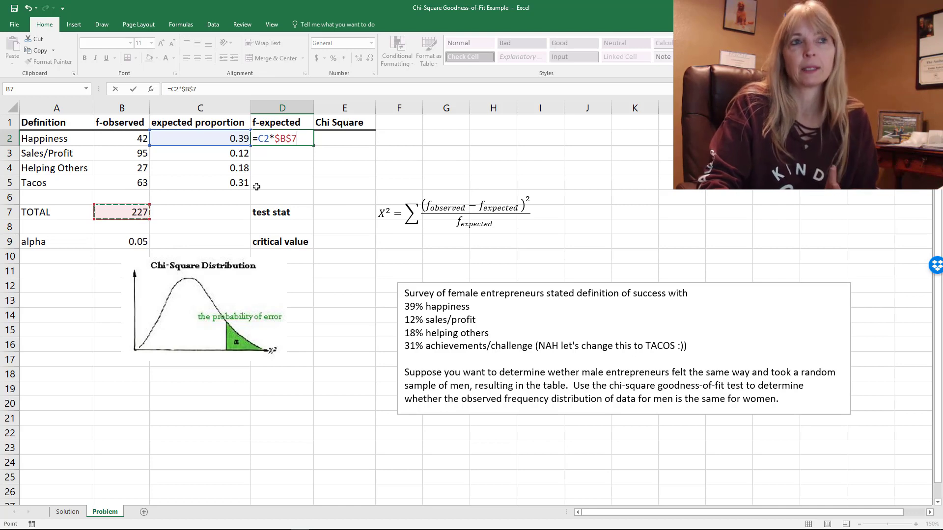
pyautogui.press('Return')
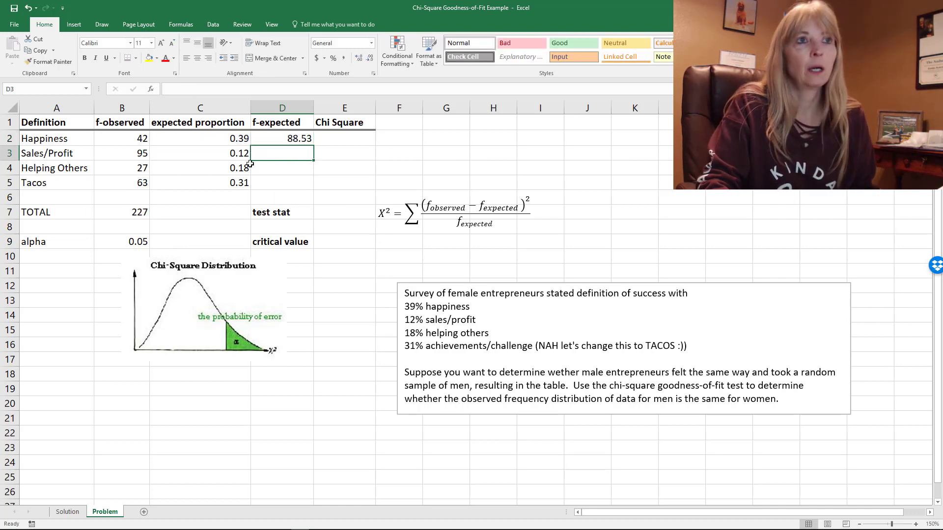
pyautogui.click(295, 139)
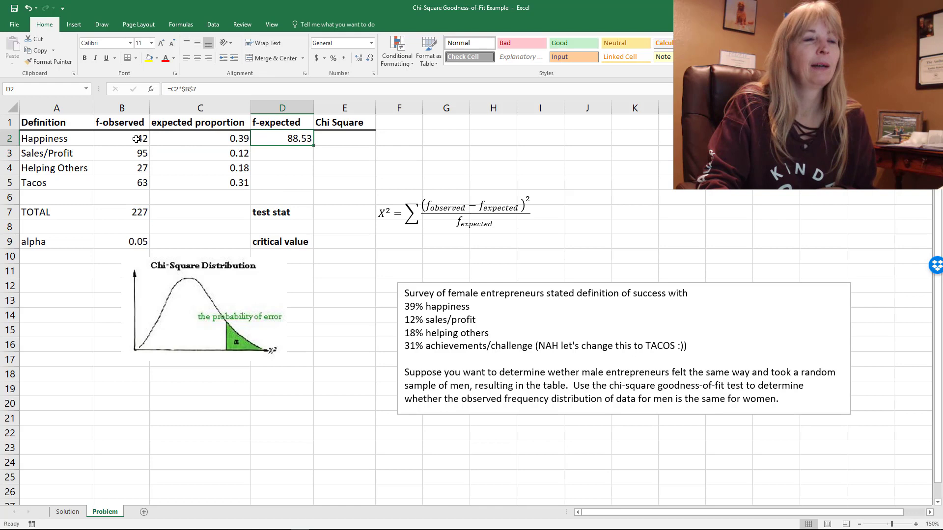
# - Fill D2's formula down to D5 (27.24, 40.86, 70.37) and verify the copied formulas
pyautogui.moveTo(313, 147); pyautogui.dragTo(310, 189)
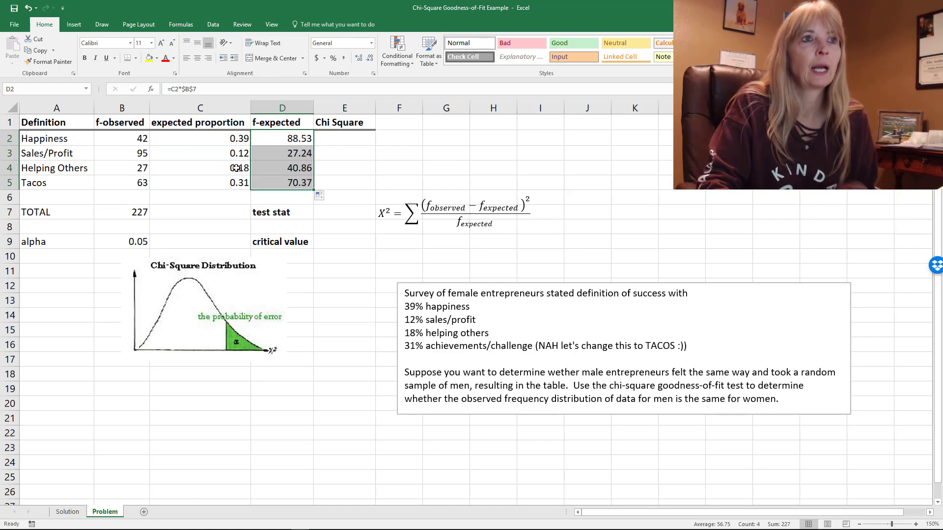
pyautogui.click(140, 153)
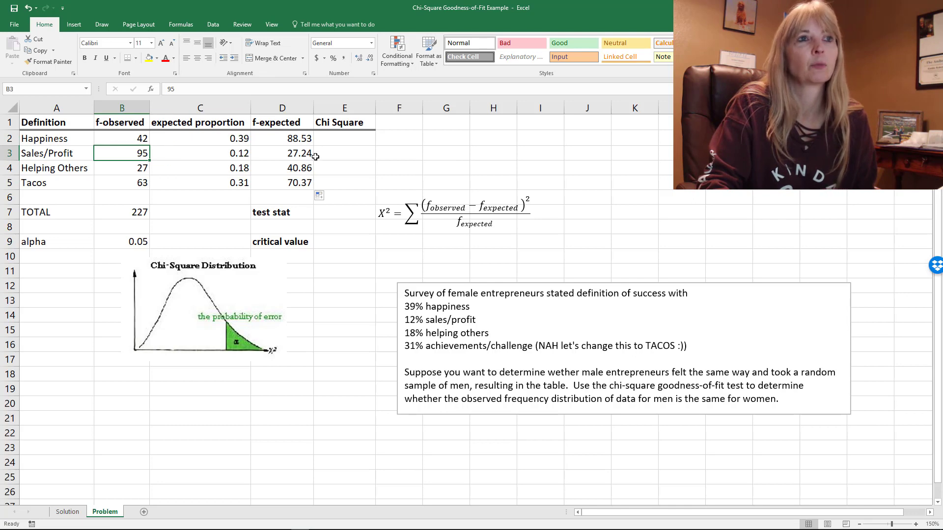
pyautogui.click(294, 153)
pyautogui.click(143, 154)
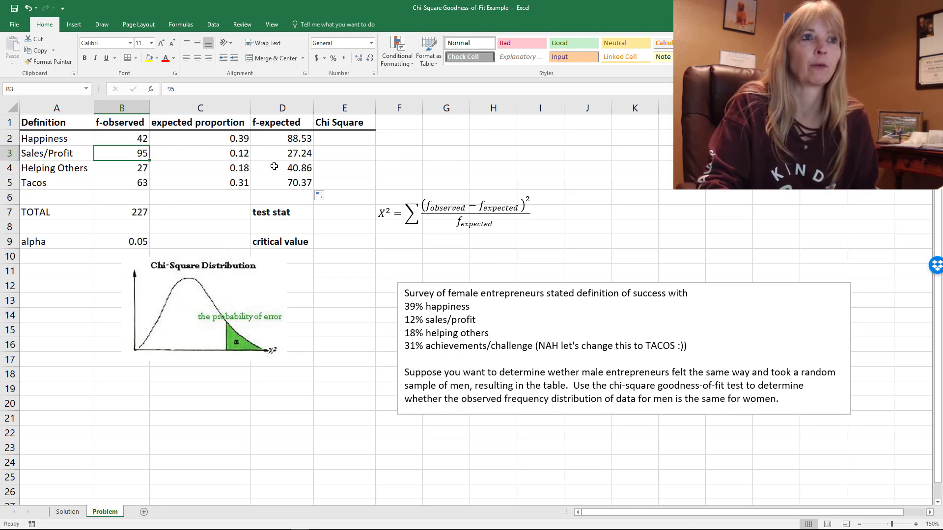
pyautogui.click(296, 140)
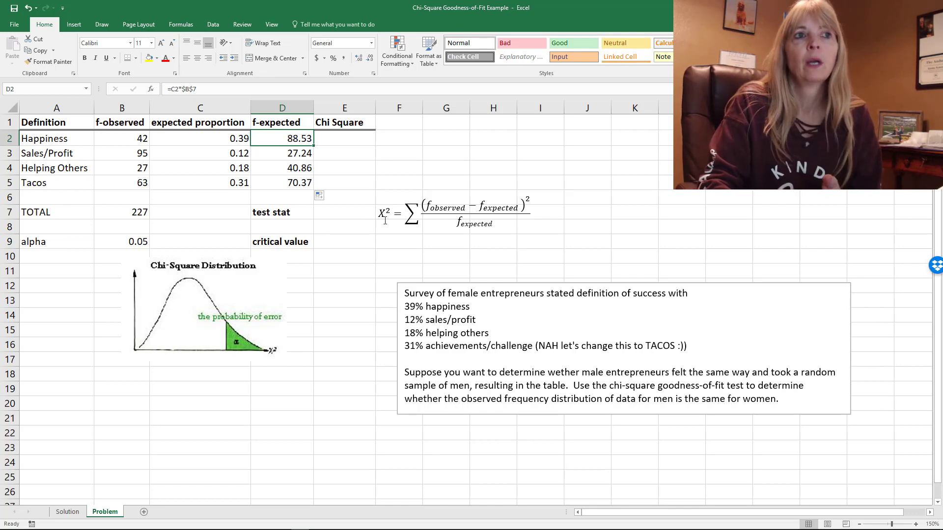
pyautogui.click(129, 242)
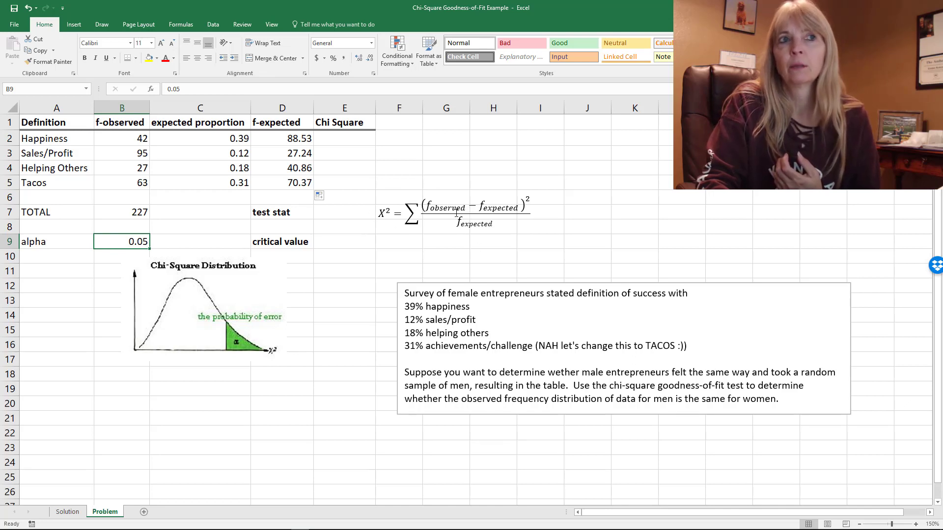
# - Enter =(B2-D2)^2/D2 in E2, giving a Happiness chi-square term of 24.455449
pyautogui.click(337, 140)
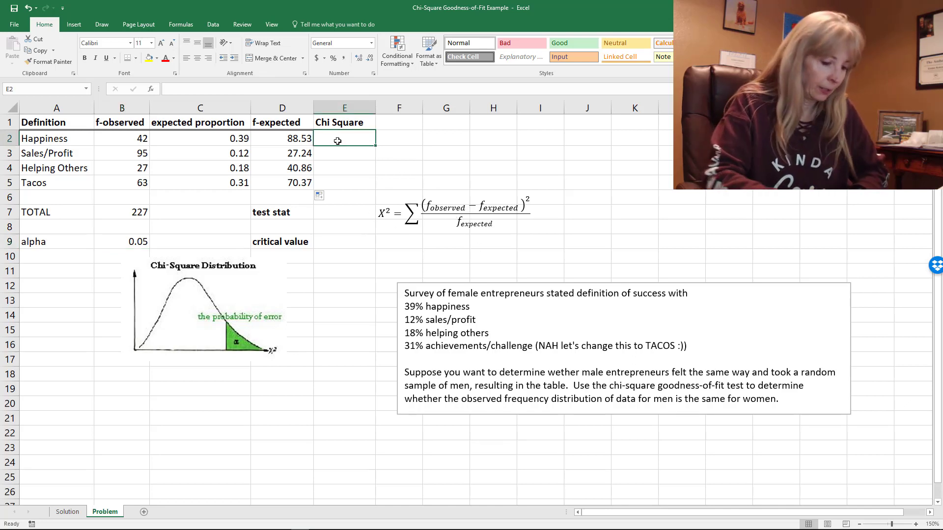
pyautogui.write('=')
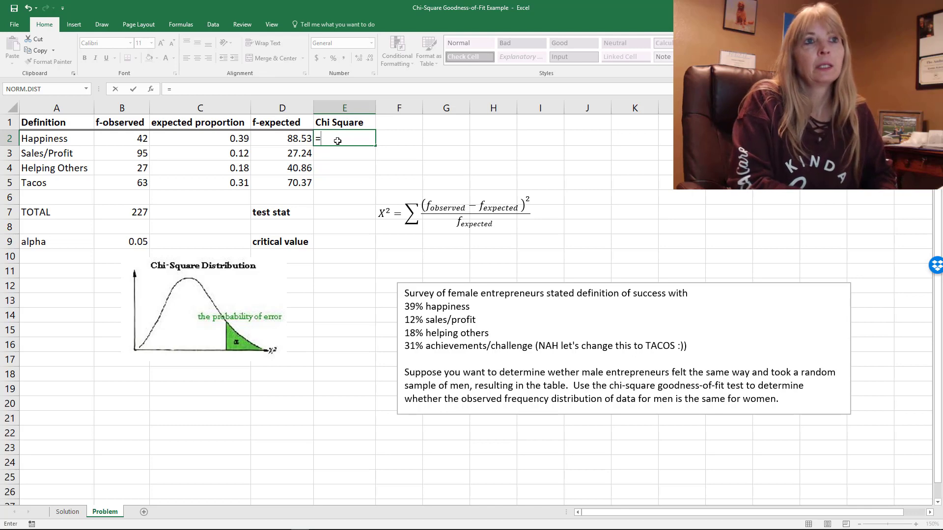
pyautogui.write('(')
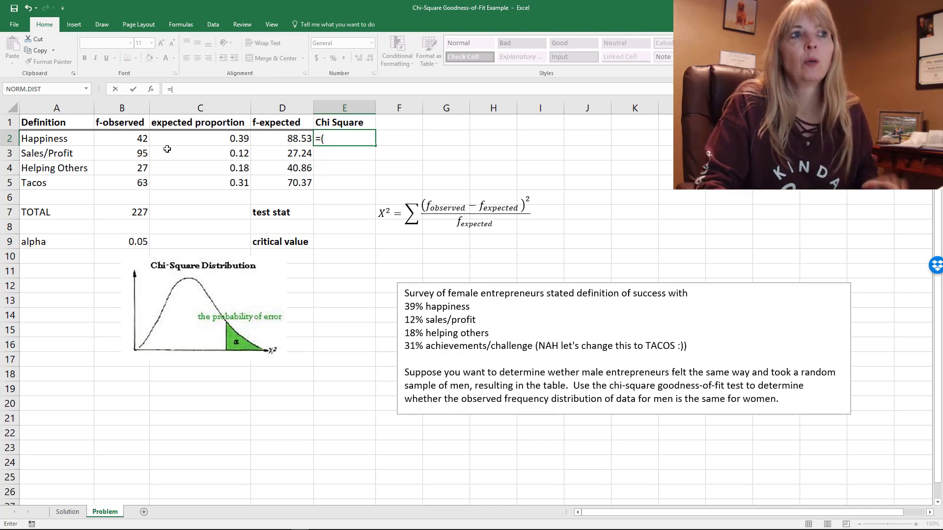
pyautogui.click(123, 139)
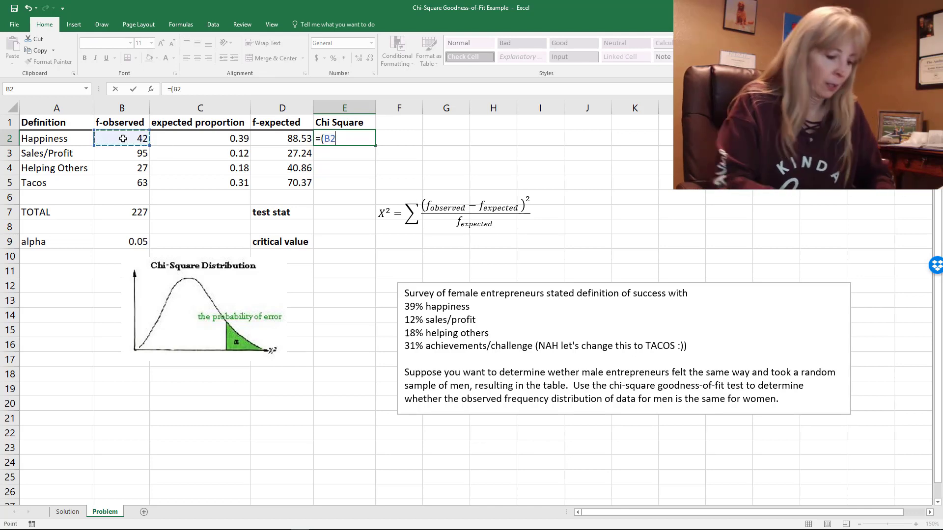
pyautogui.write('-')
pyautogui.click(271, 139)
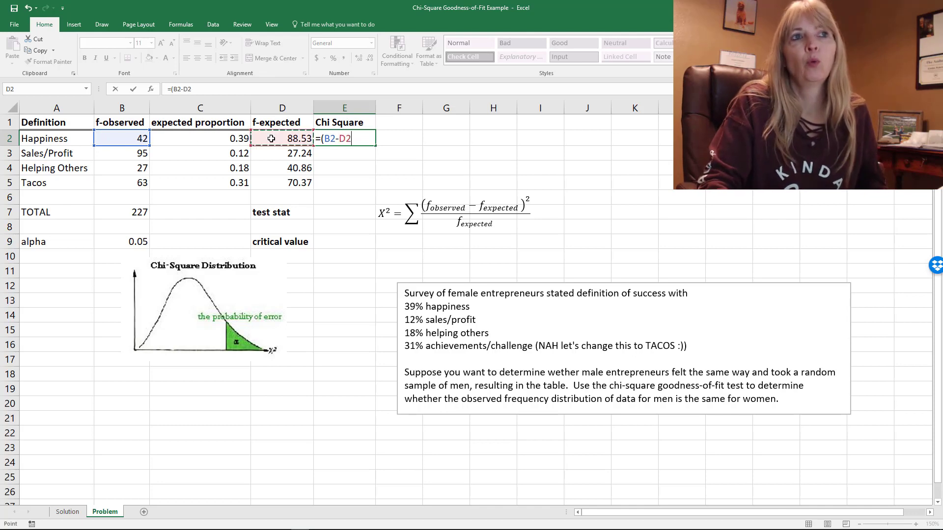
pyautogui.write(')^')
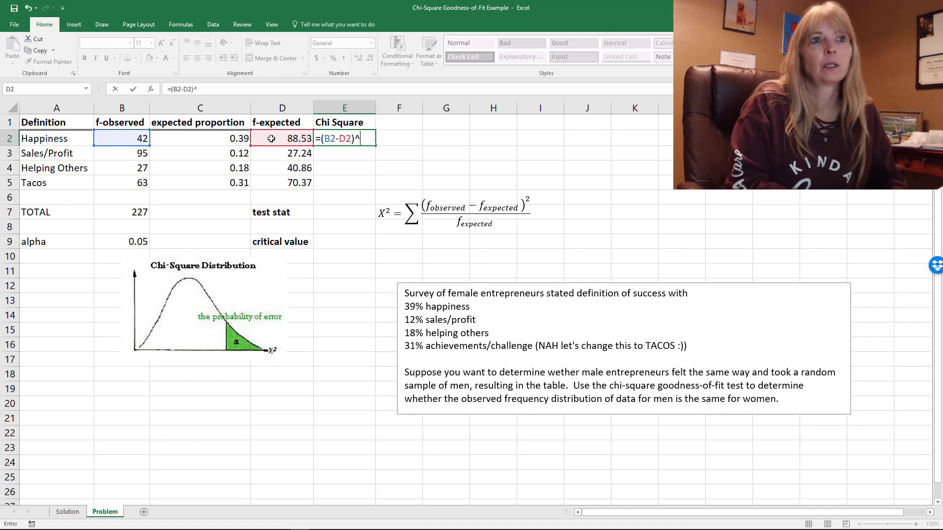
pyautogui.write('2/')
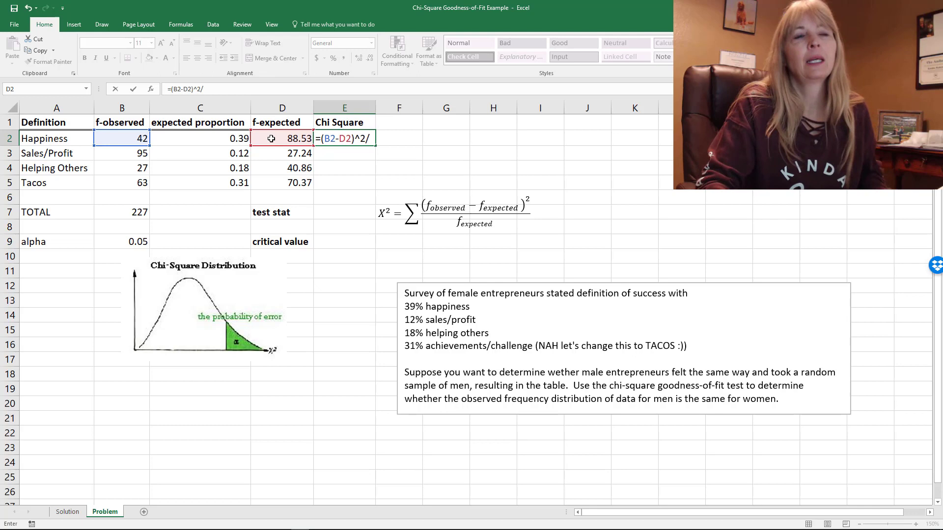
pyautogui.click(271, 139)
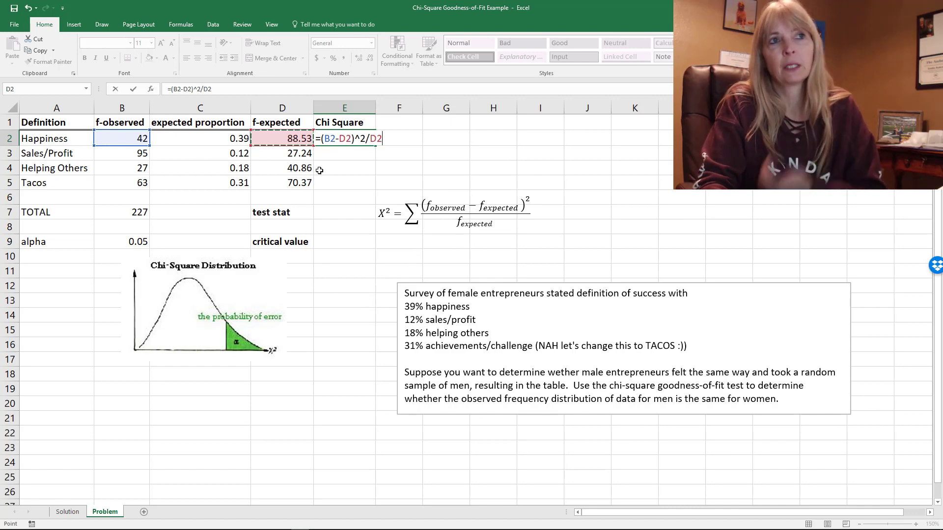
pyautogui.press('Return')
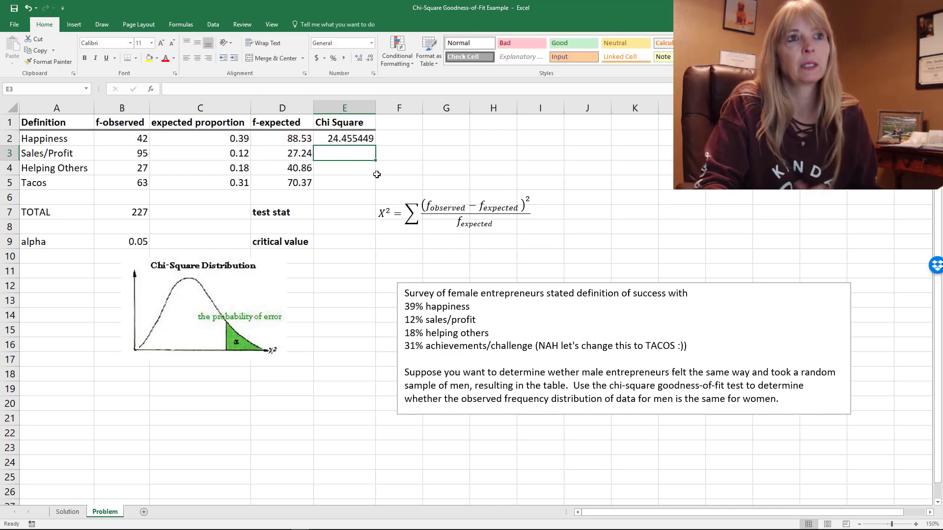
# - Fill the chi-square term down to E5 and sum E2:E5 in E7 for 198.482978
pyautogui.click(371, 144)
pyautogui.moveTo(375, 147); pyautogui.dragTo(373, 189)
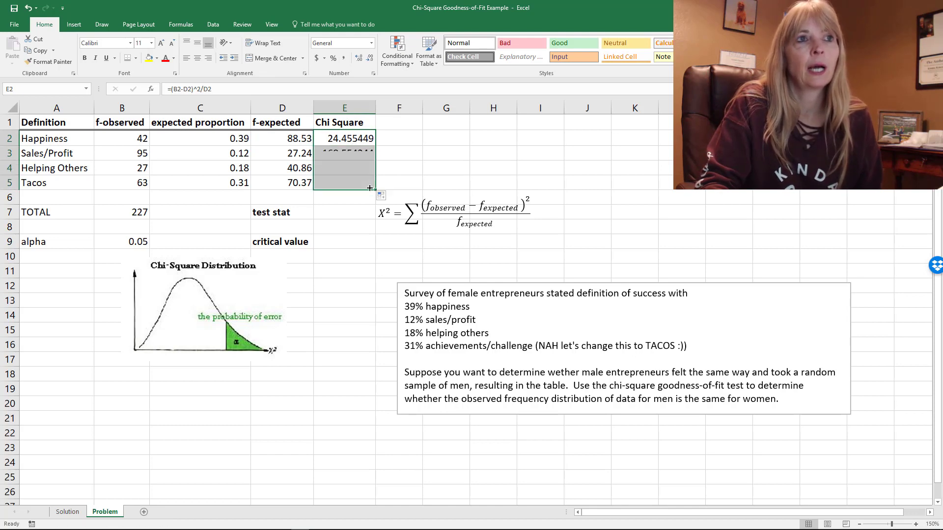
pyautogui.click(337, 214)
pyautogui.write('=sum(')
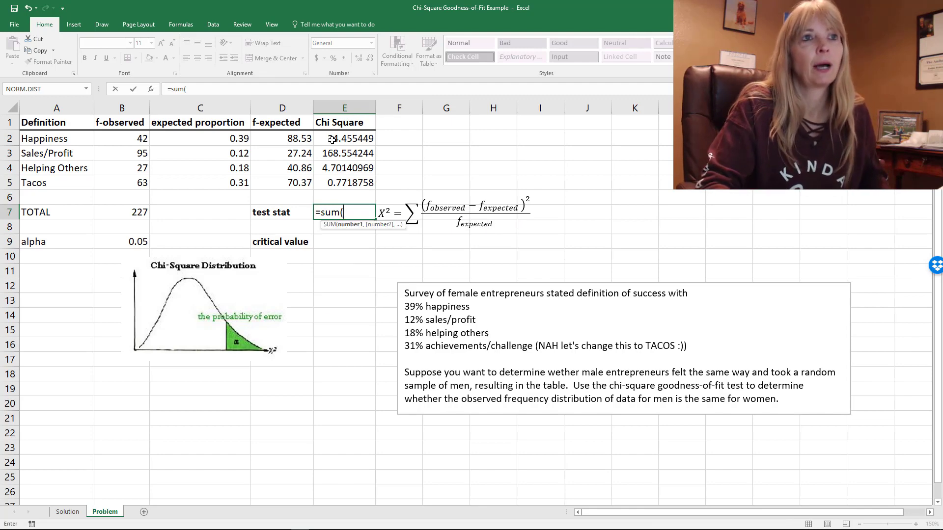
pyautogui.moveTo(332, 139); pyautogui.dragTo(324, 181)
pyautogui.press('Return')
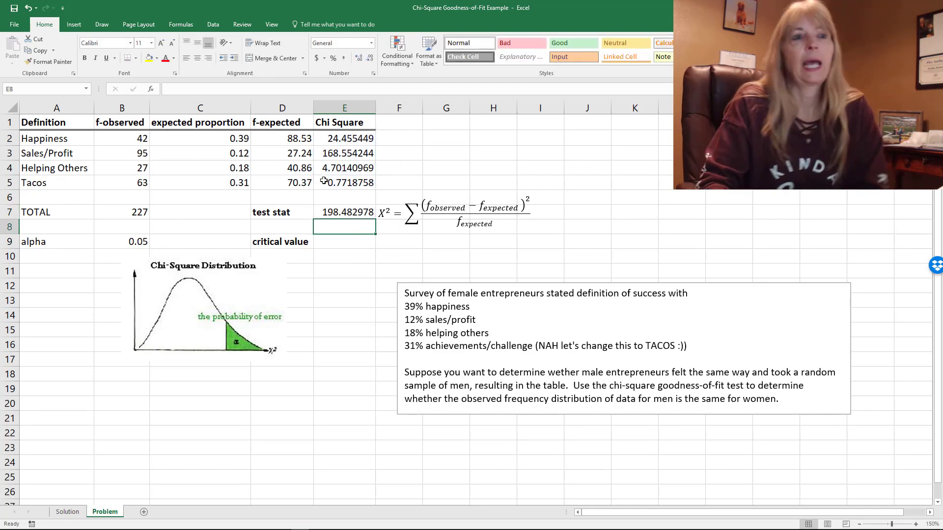
pyautogui.click(339, 210)
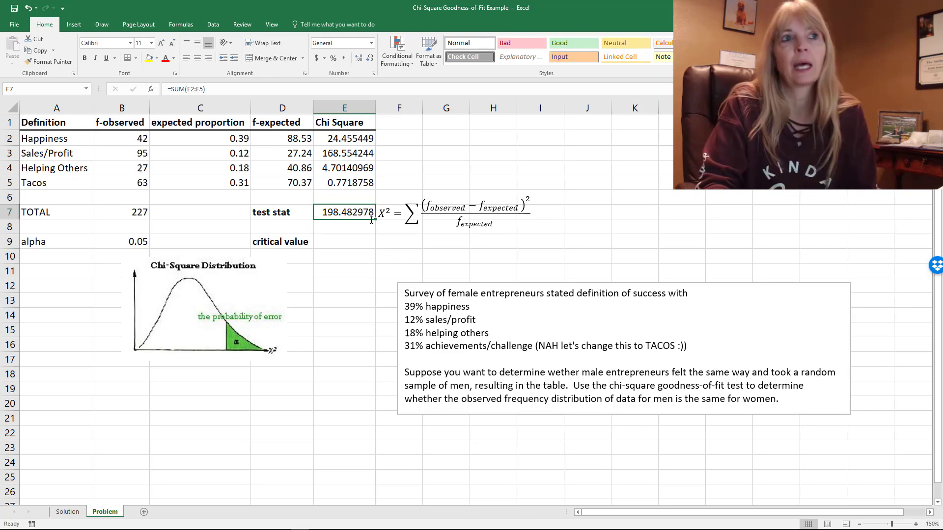
# - Review the observed counts in B2:B4, then return to the critical value cell E9
pyautogui.click(367, 242)
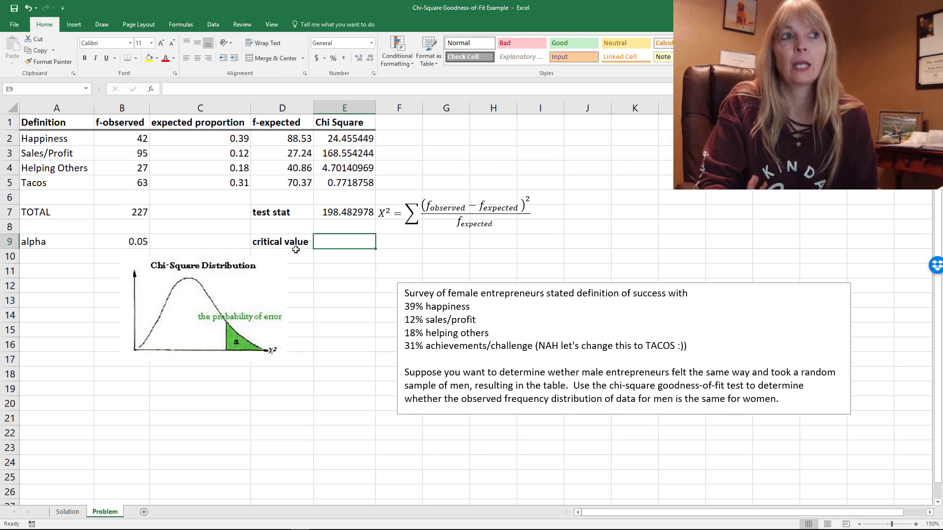
pyautogui.click(130, 142)
pyautogui.click(129, 152)
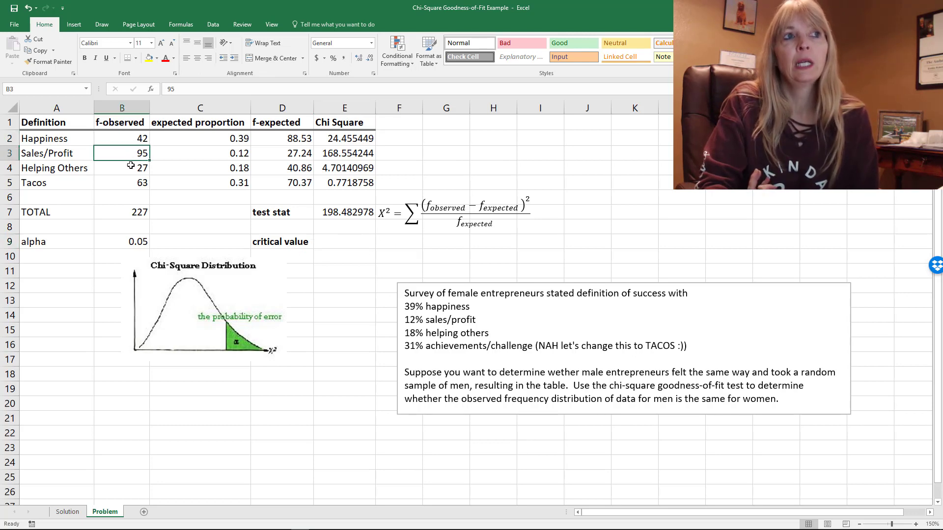
pyautogui.click(131, 166)
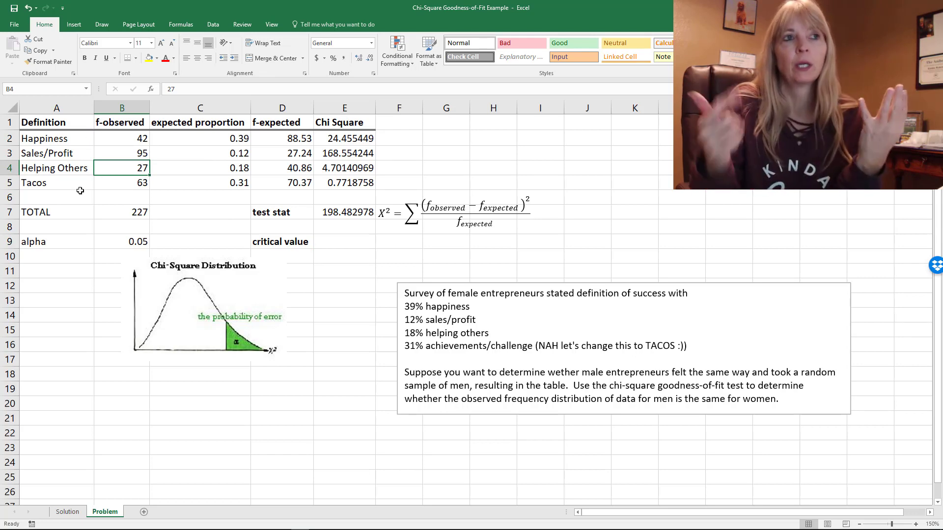
pyautogui.click(349, 245)
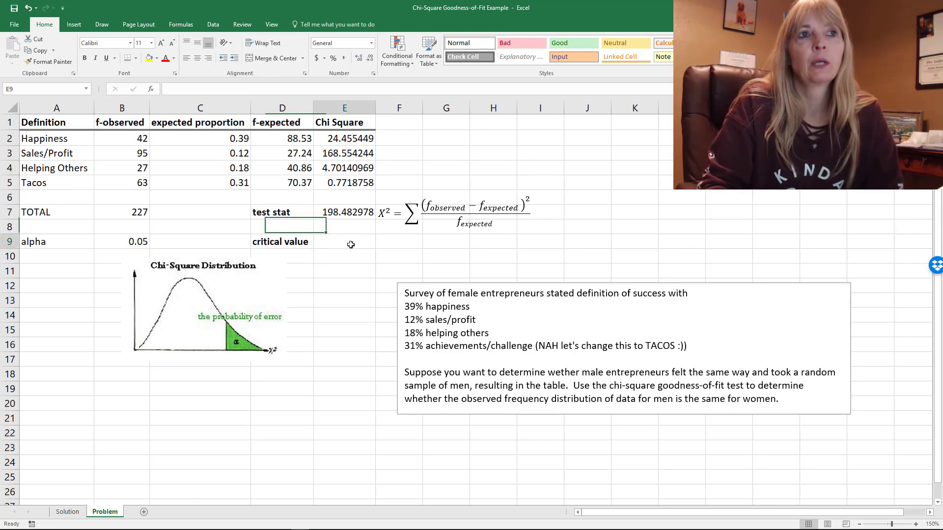
# - Build =CHISQ.INV.RT(B9,3) in E9 using alpha from B9 and 3 degrees of freedom
pyautogui.write('=')
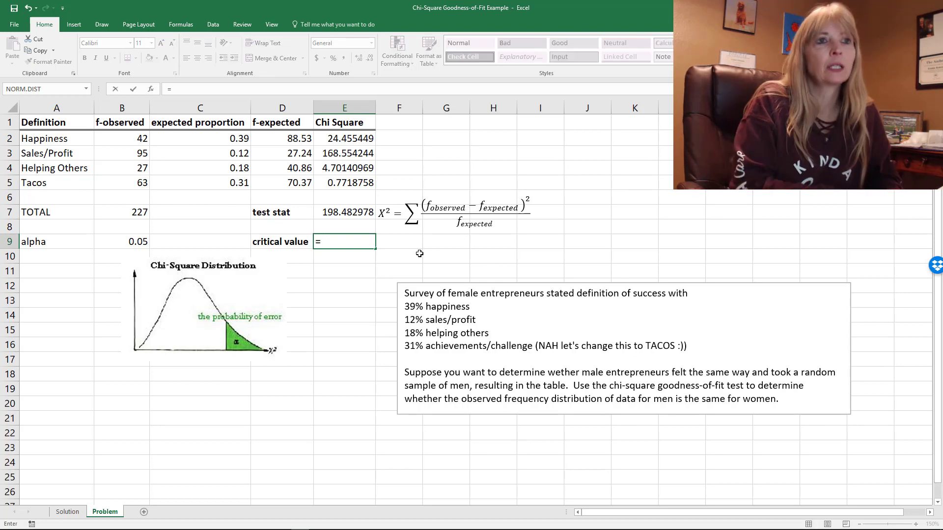
pyautogui.write('CHI')
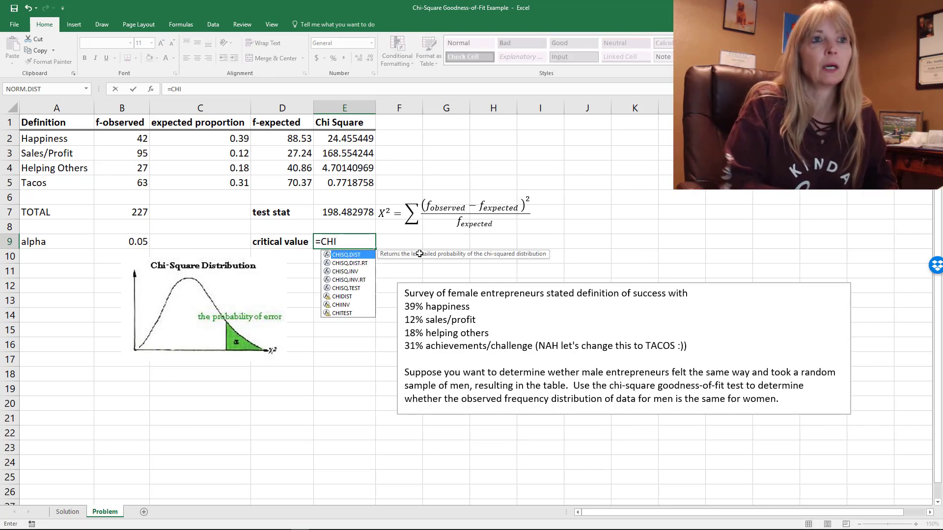
pyautogui.doubleClick(346, 279)
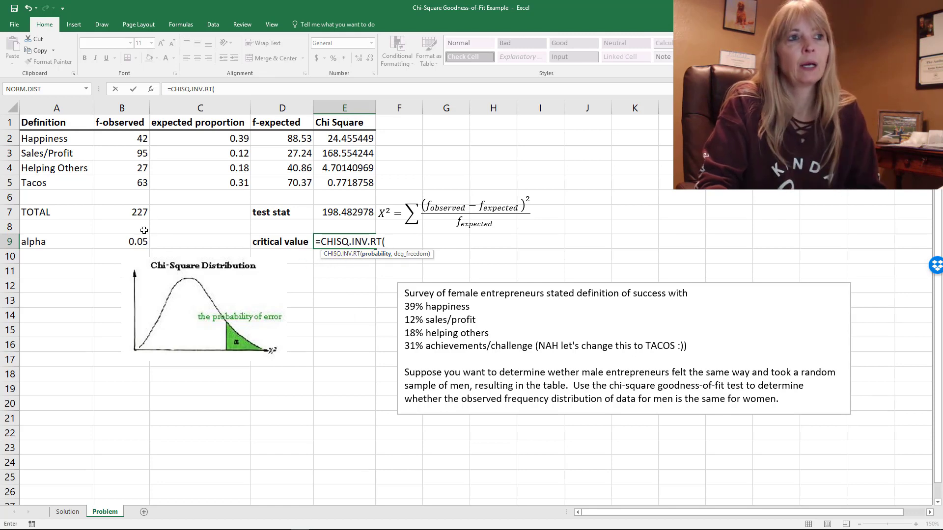
pyautogui.click(132, 243)
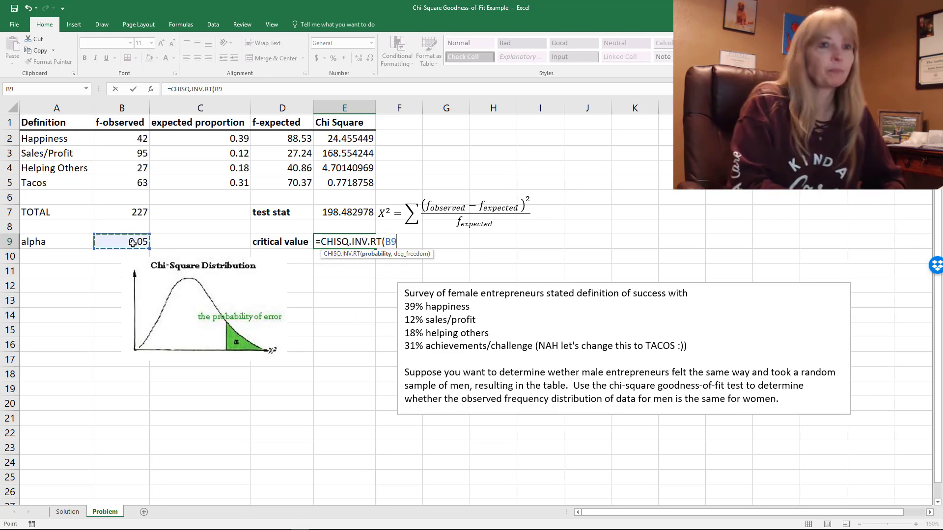
pyautogui.write(',')
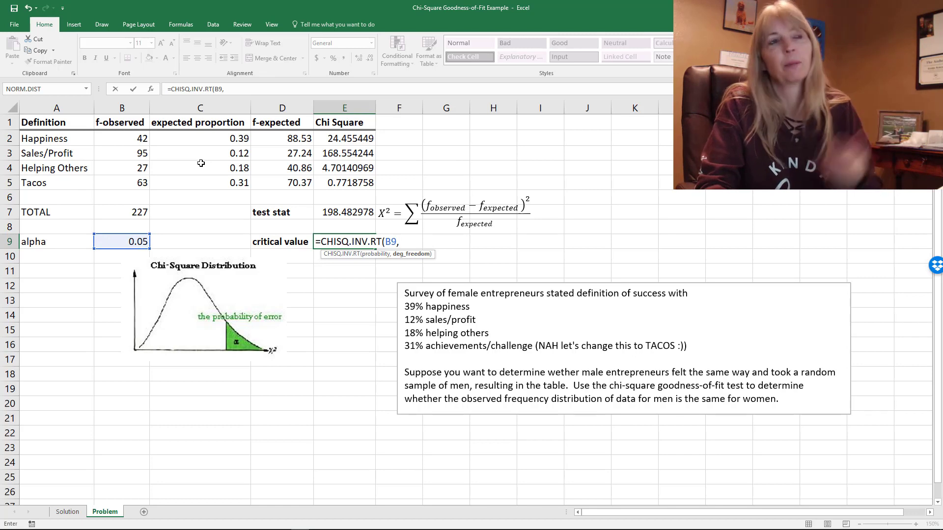
pyautogui.write('3')
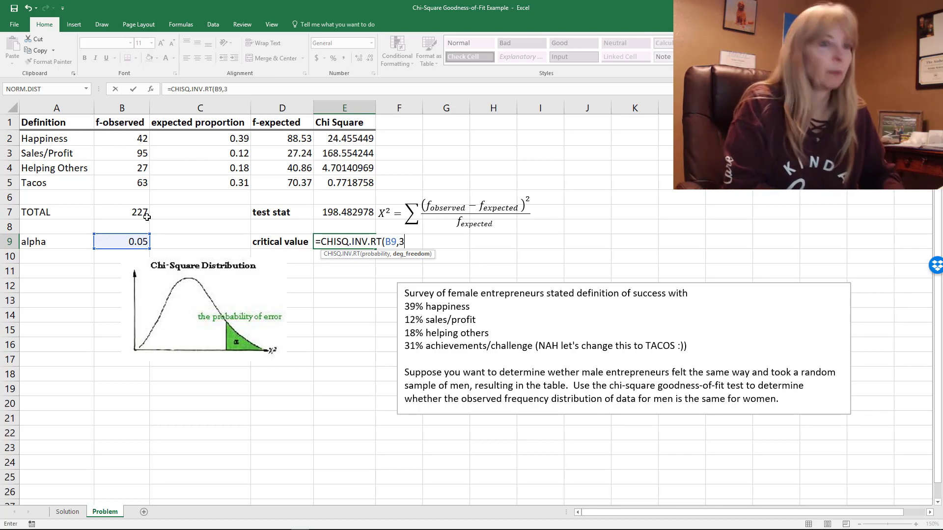
pyautogui.write(')')
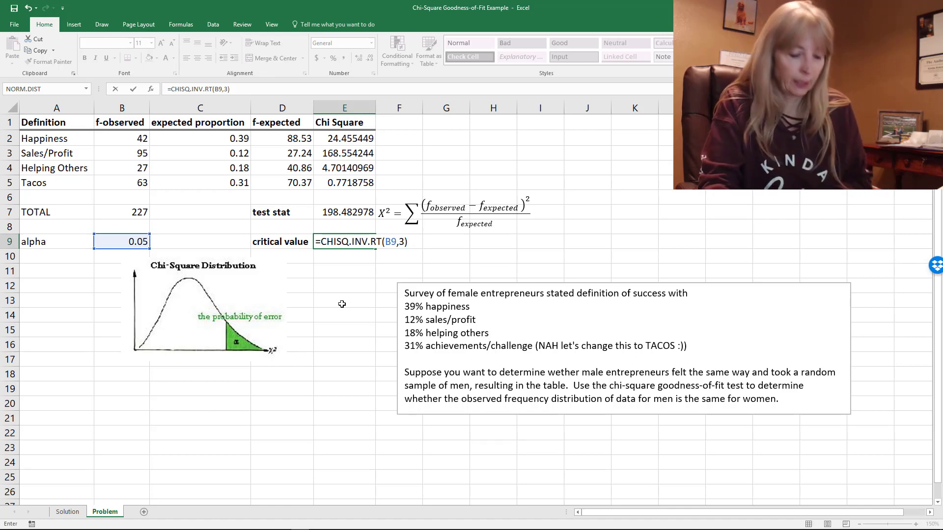
pyautogui.press('Return')
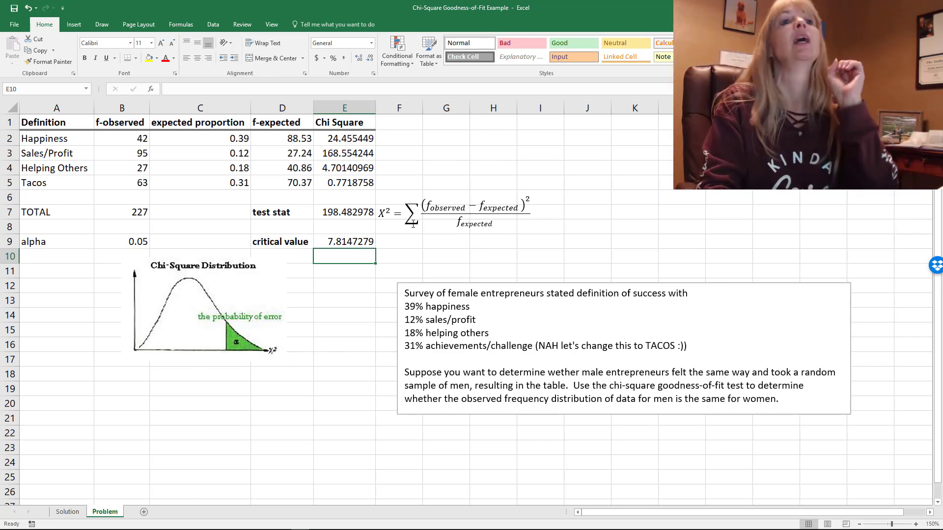
pyautogui.click(338, 243)
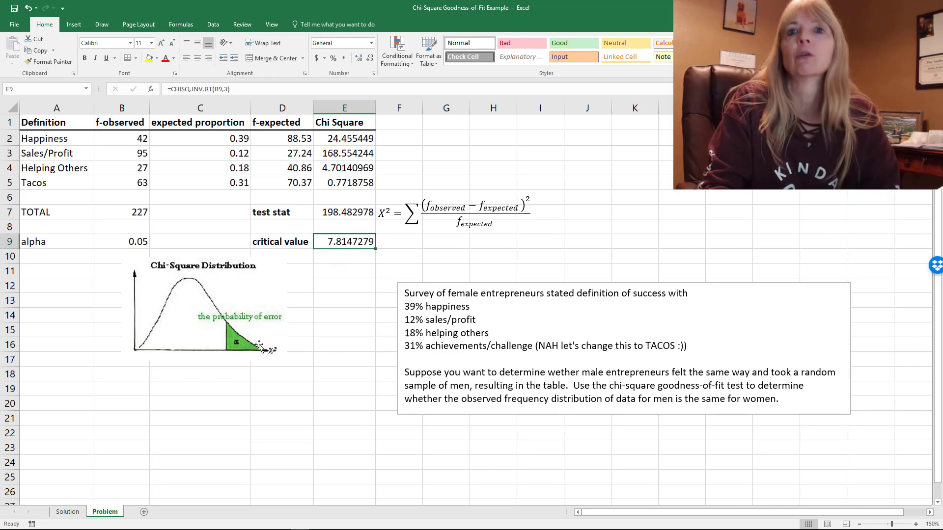
pyautogui.click(349, 214)
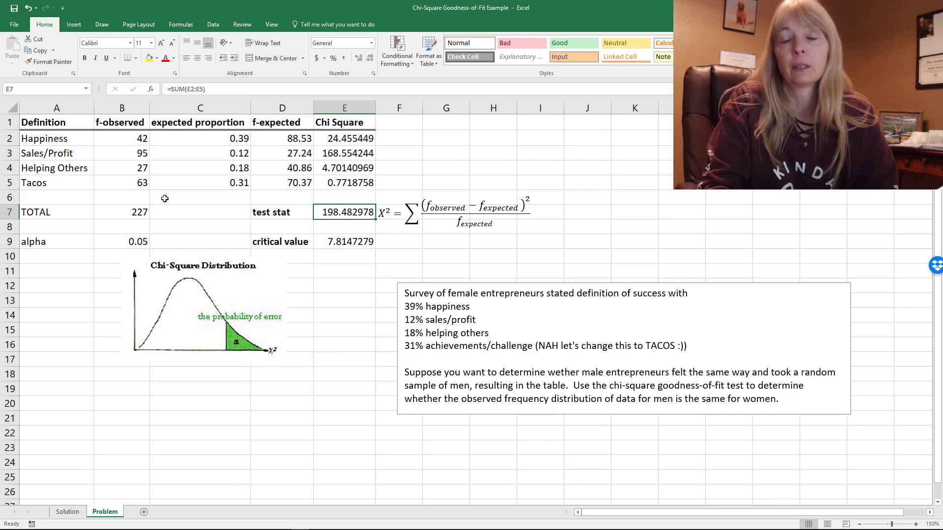
pyautogui.click(357, 244)
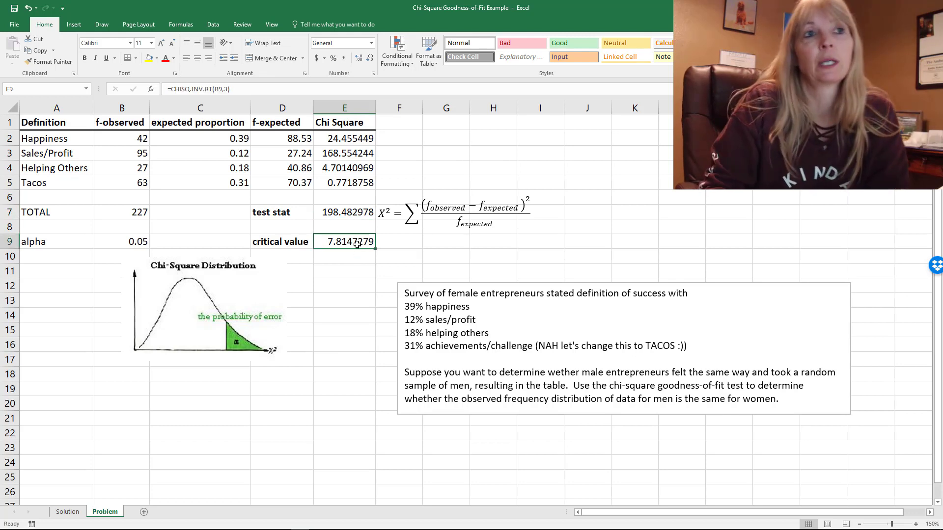